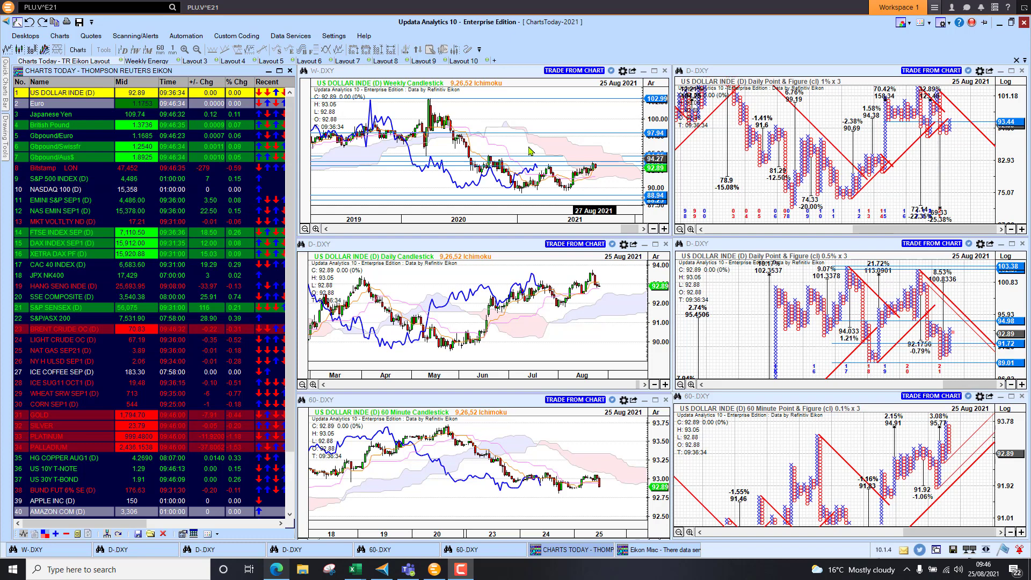
- Step the six linked charts through Euro, British Pound and Gbpound/Euro to Bitstamp bitcoin (BTC=BTSP)
click(62, 104)
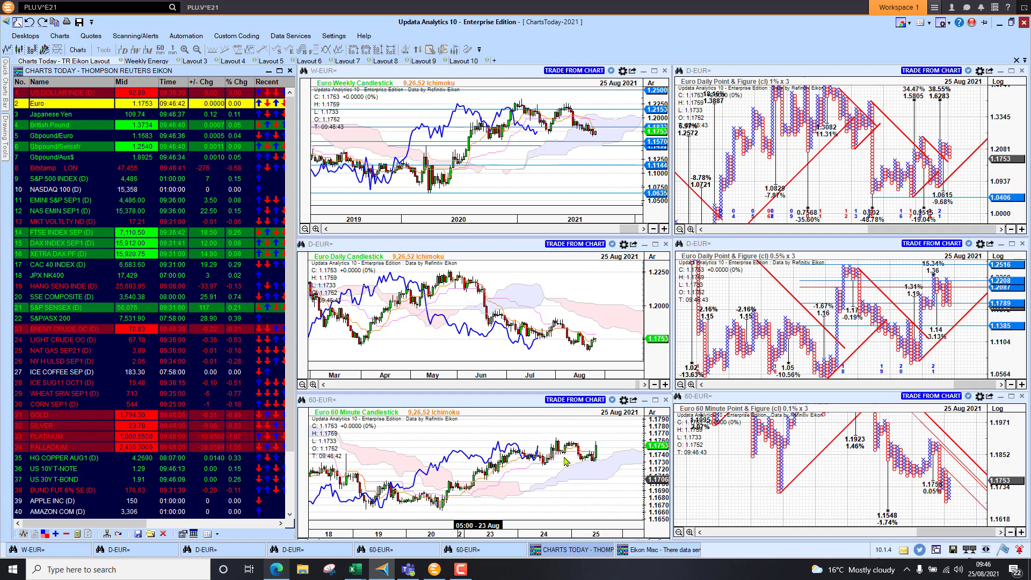
click(52, 124)
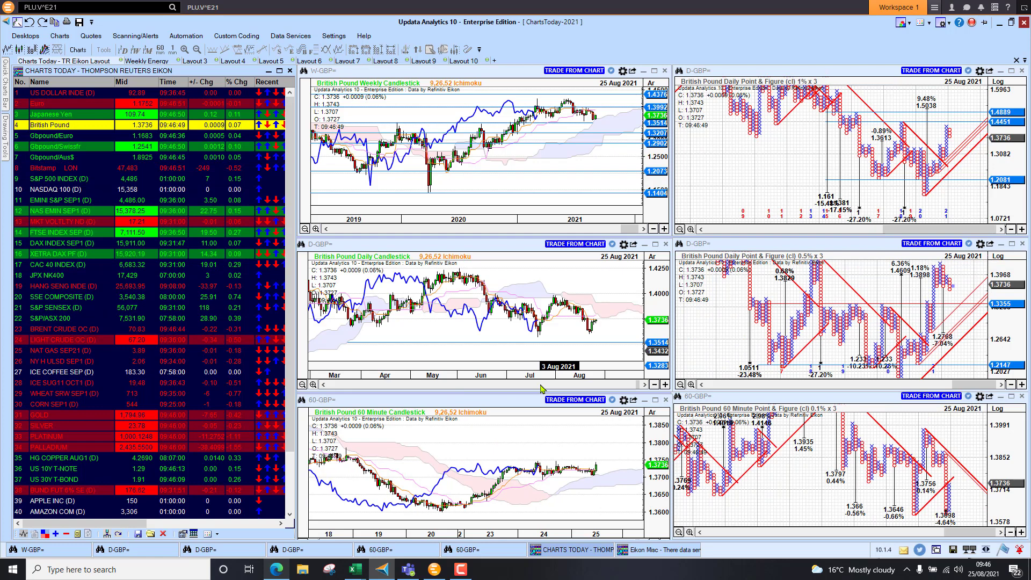
click(56, 135)
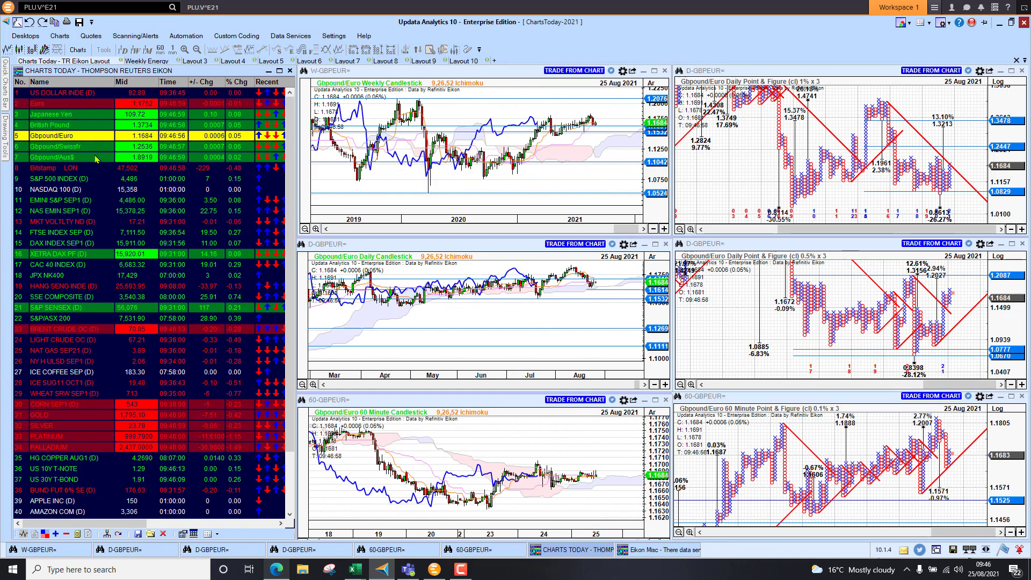
click(74, 171)
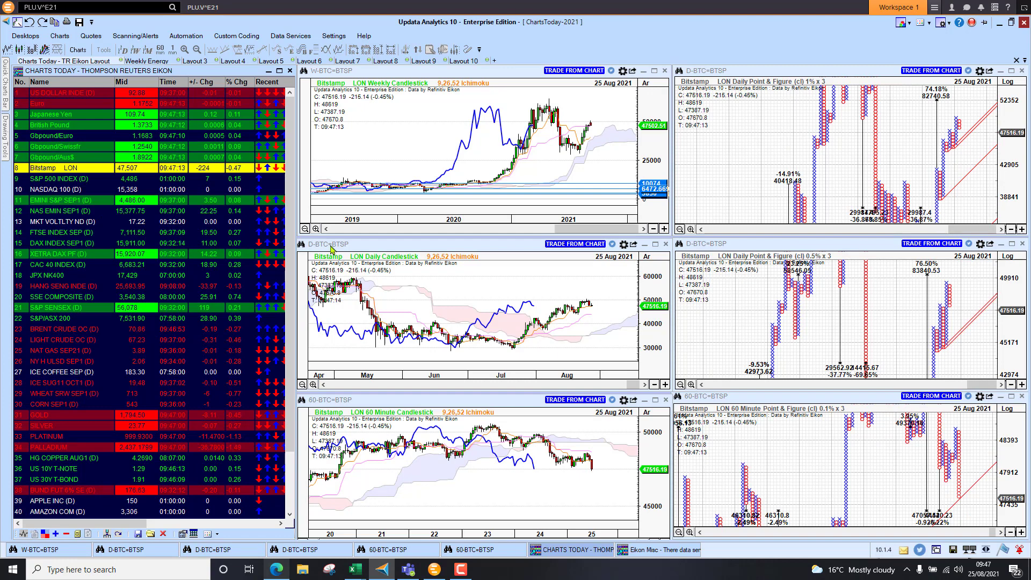
- Step the linked charts through the S&P 500, NASDAQ 100, both E-mini futures and the VIX volatility index
click(54, 181)
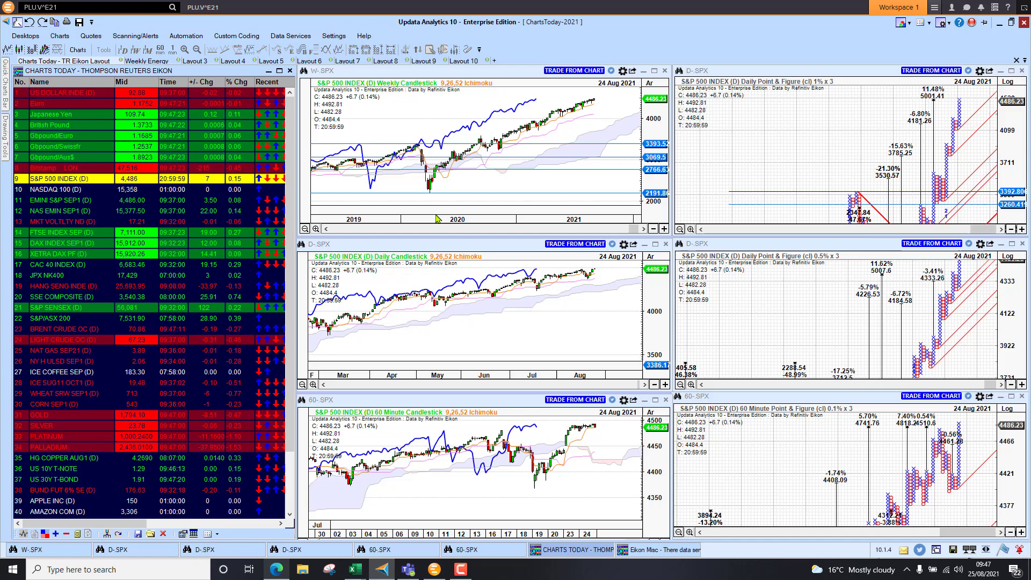
click(51, 190)
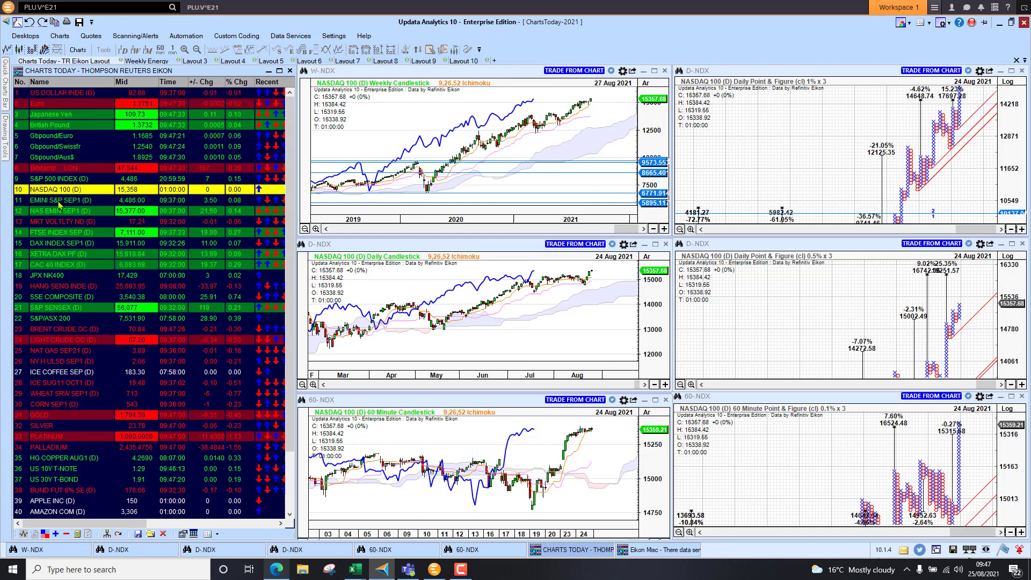
click(59, 201)
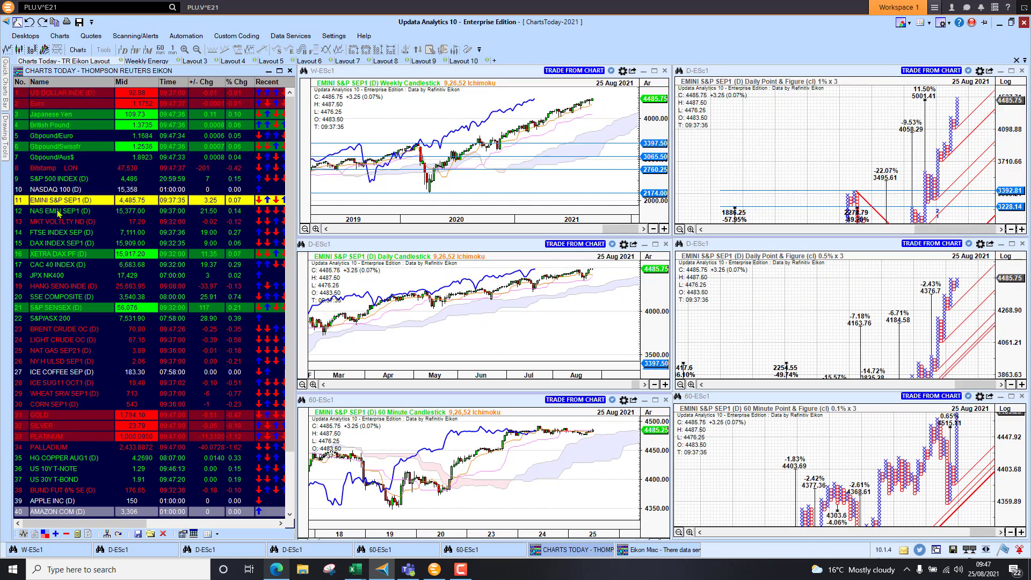
click(59, 212)
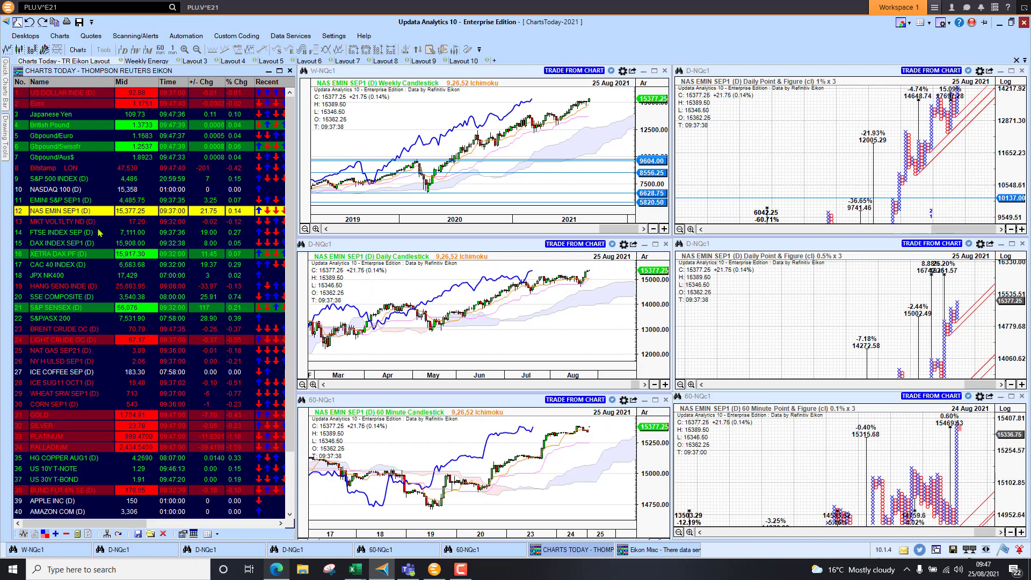
click(61, 222)
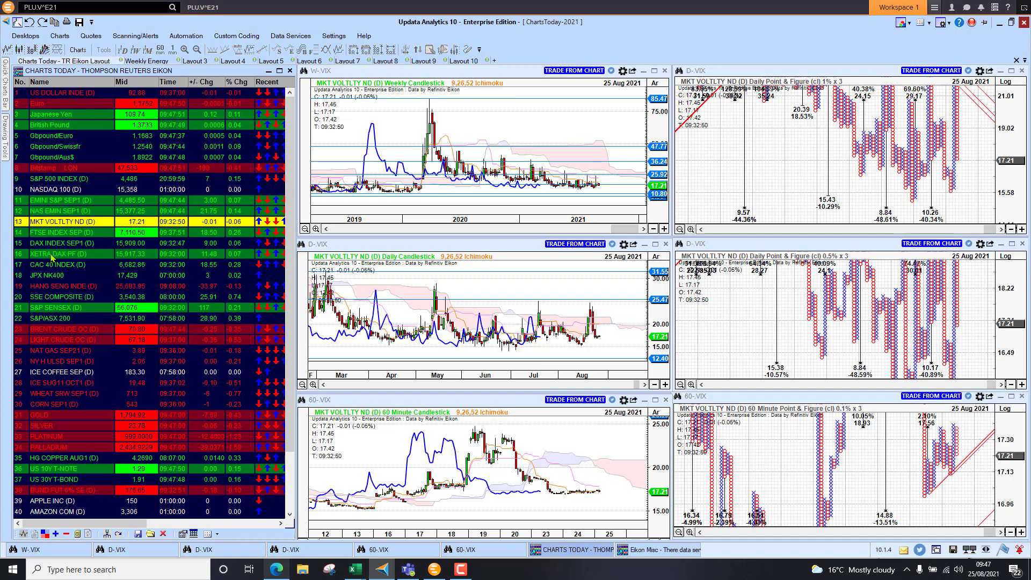
- Continue through XETRA DAX, CAC 40, SSE Composite and S&P SENSEX to the S&P/ASX 200
click(52, 258)
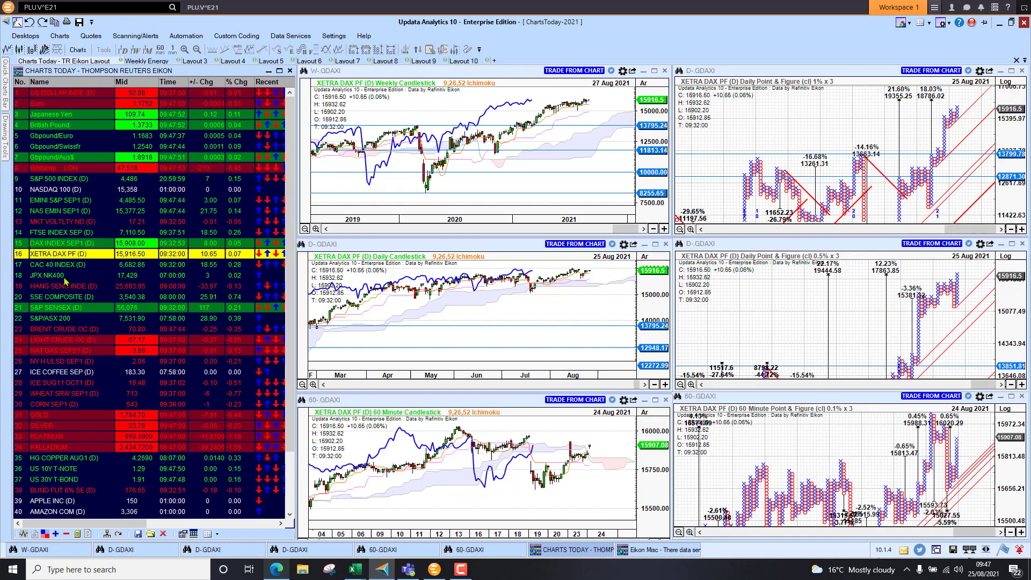
click(58, 265)
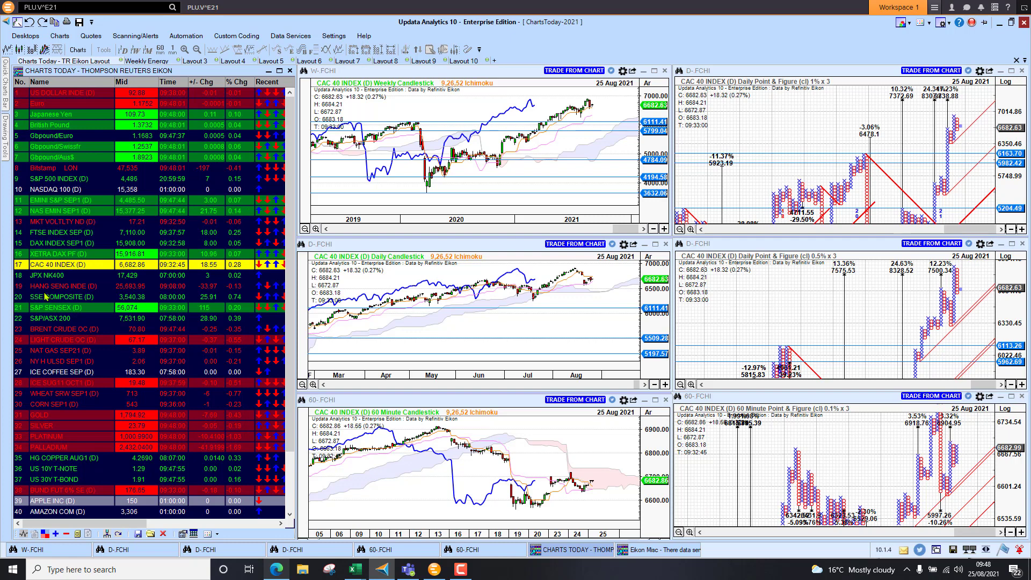
click(45, 297)
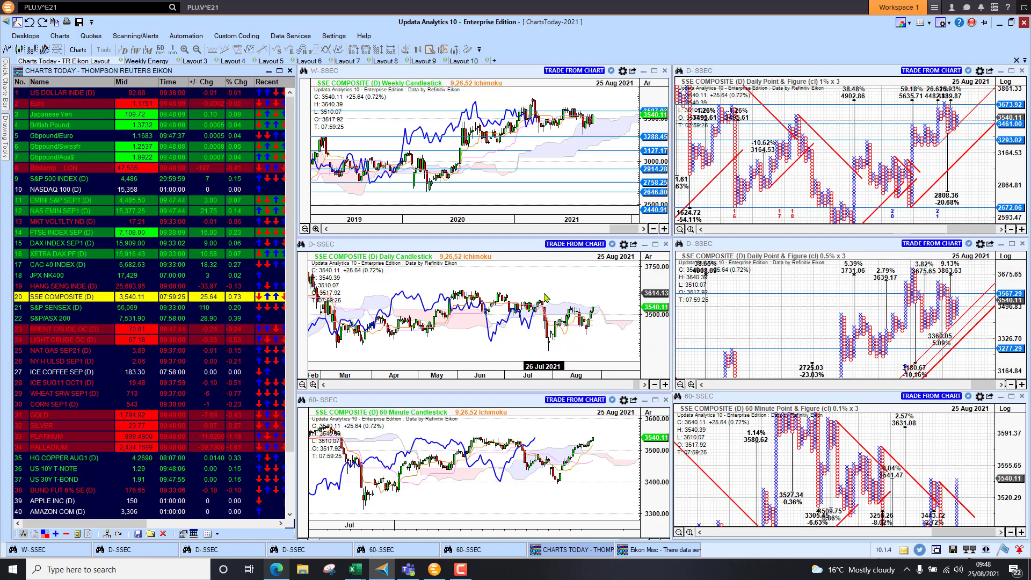
click(53, 309)
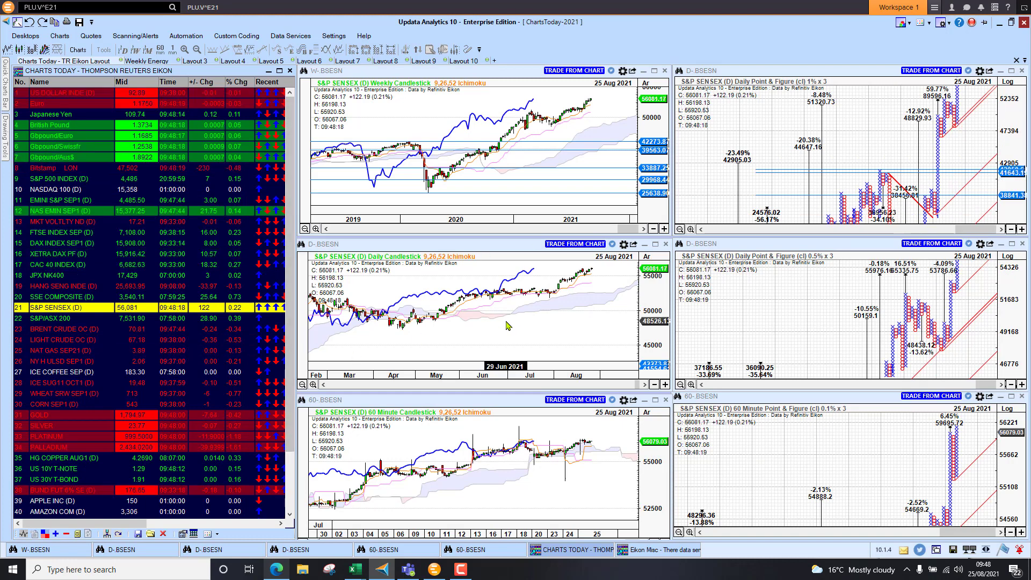
key(Down)
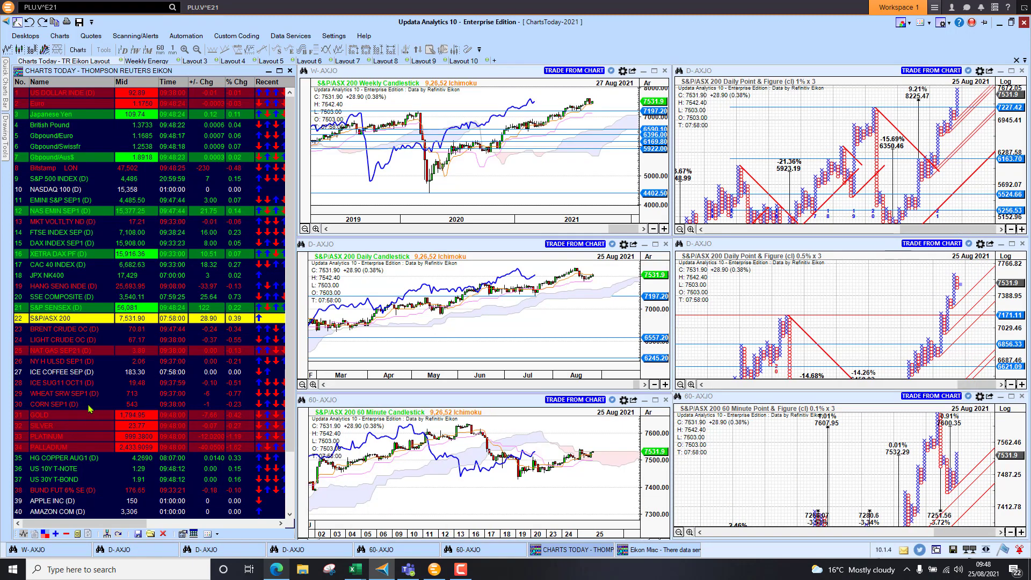
- Step the charts through sugar, wheat, corn, gold, silver and palladium, ending on US 10Y T-NOTE
click(62, 384)
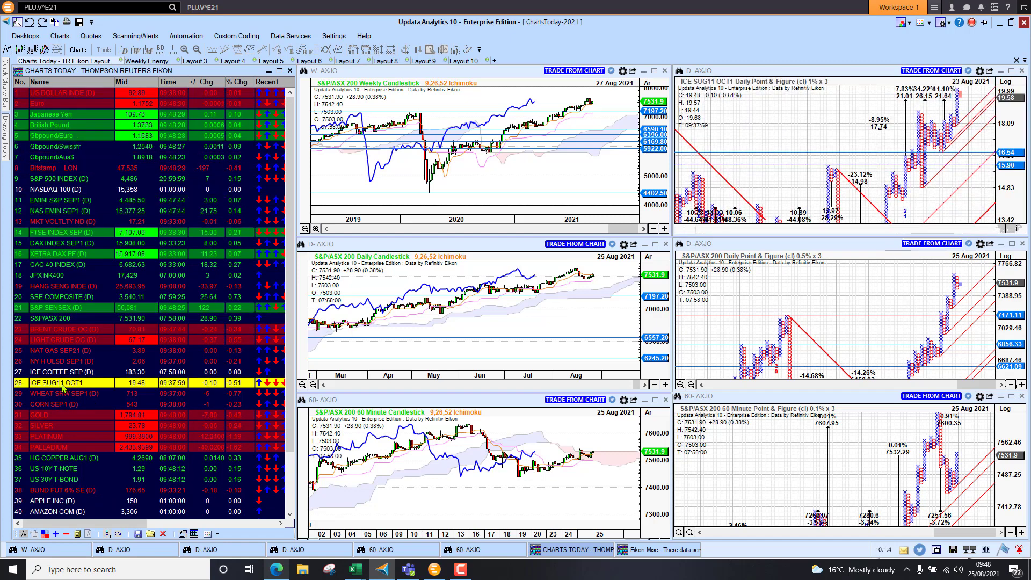
click(69, 396)
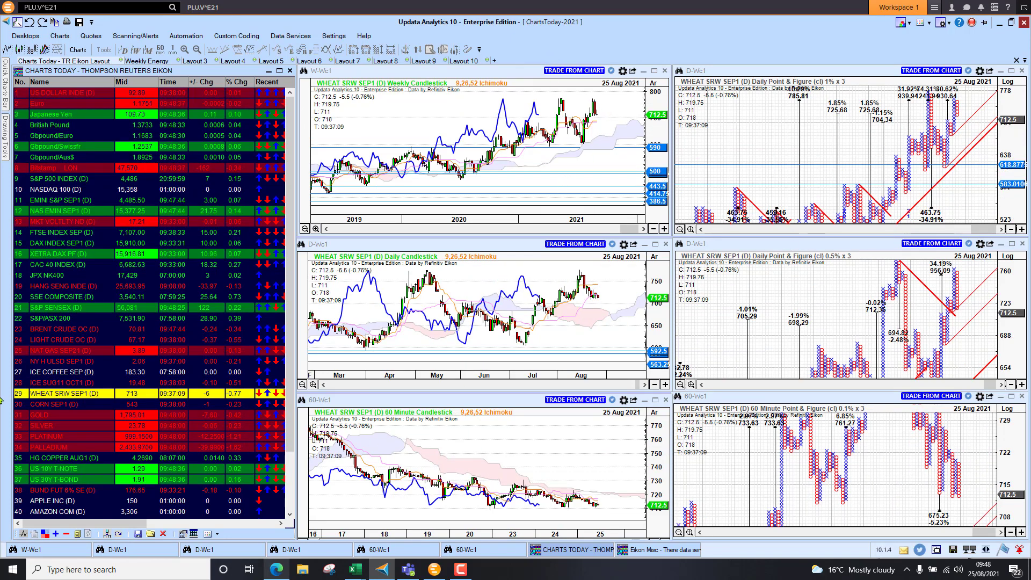
click(63, 407)
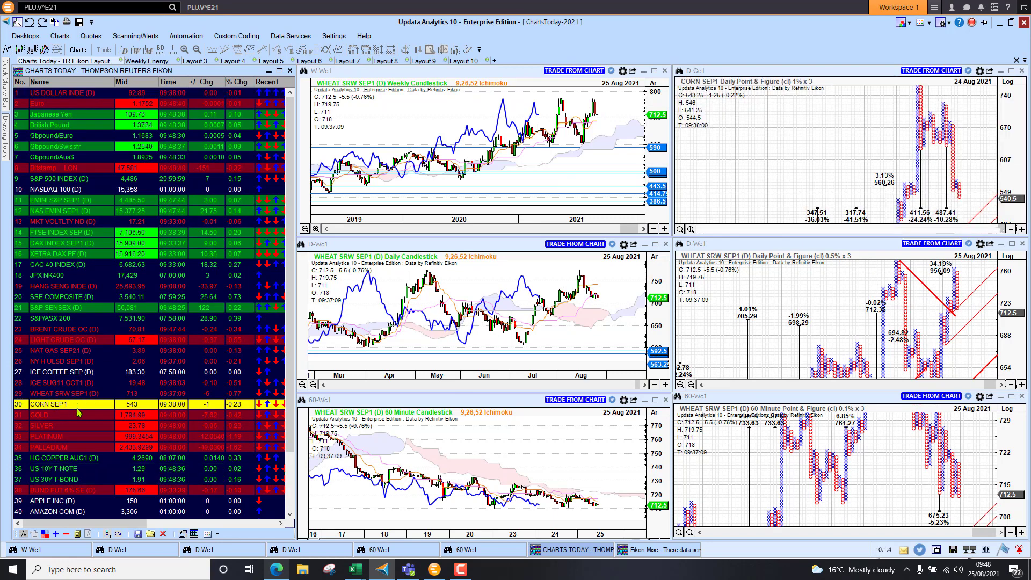
click(50, 416)
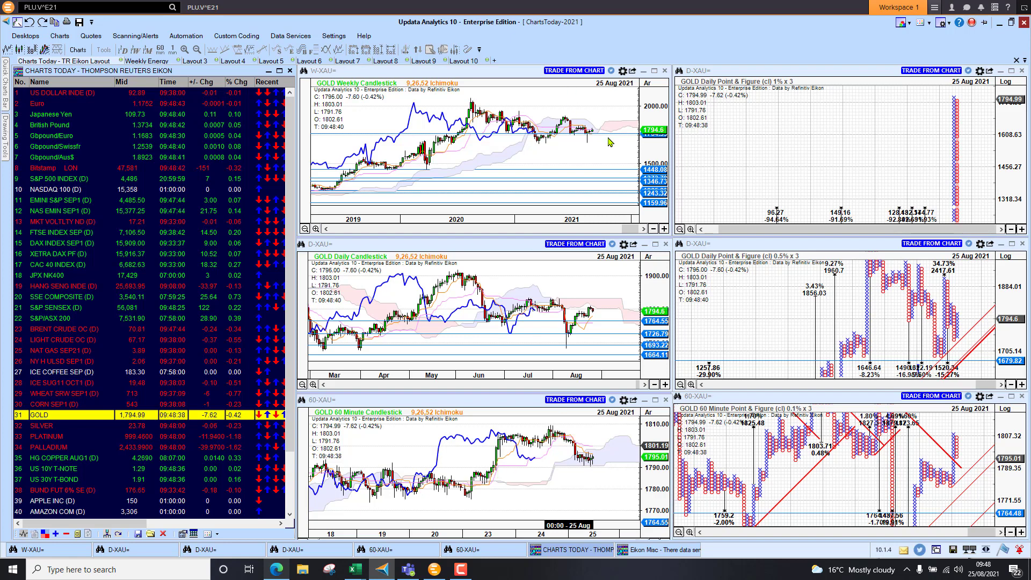
click(45, 429)
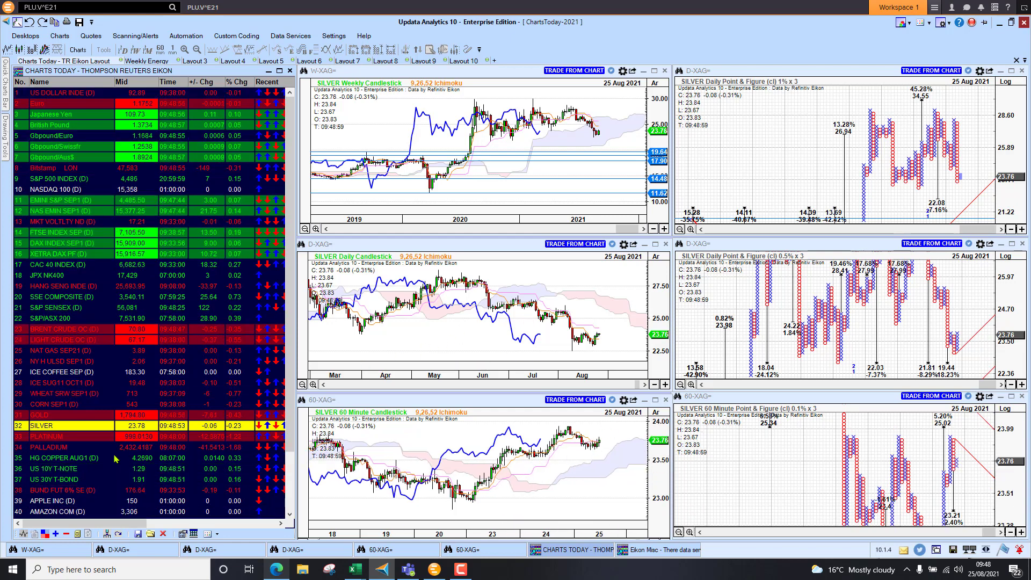
click(74, 448)
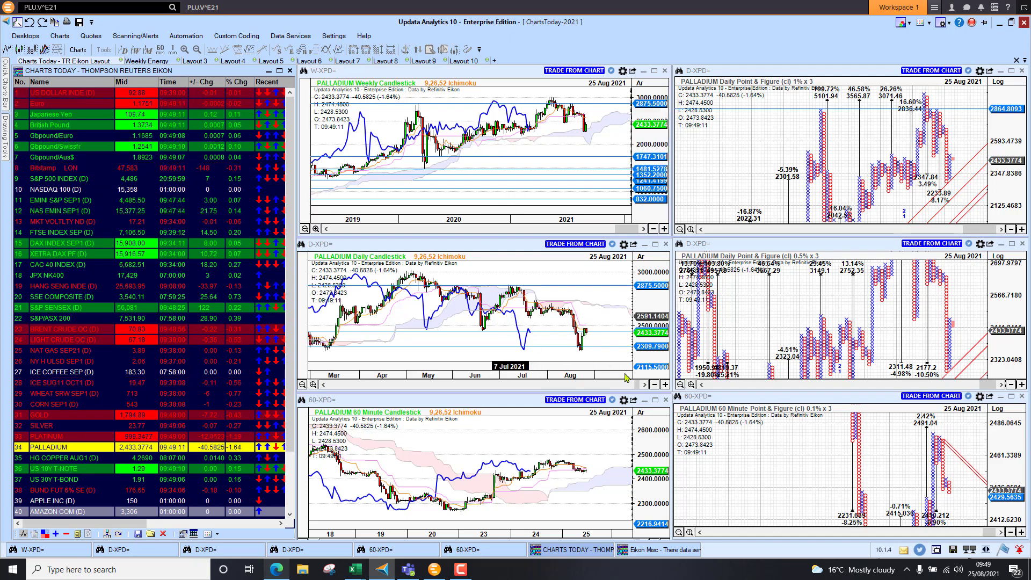
click(59, 469)
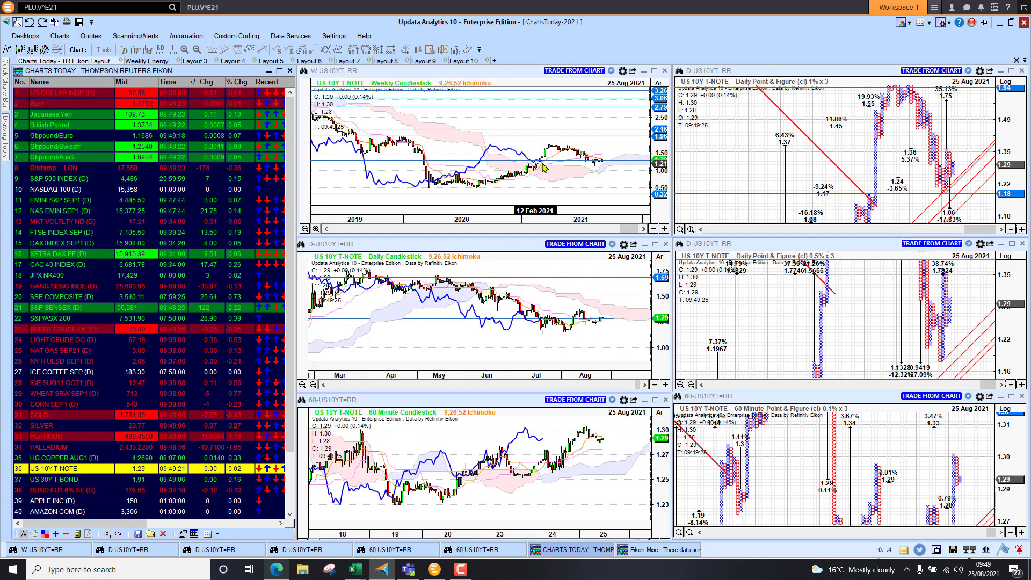
- Load the Weekly Energy layout, step through Light Crude and RTM Coal to ECX EUA DEC1, and activate its daily chart
click(140, 62)
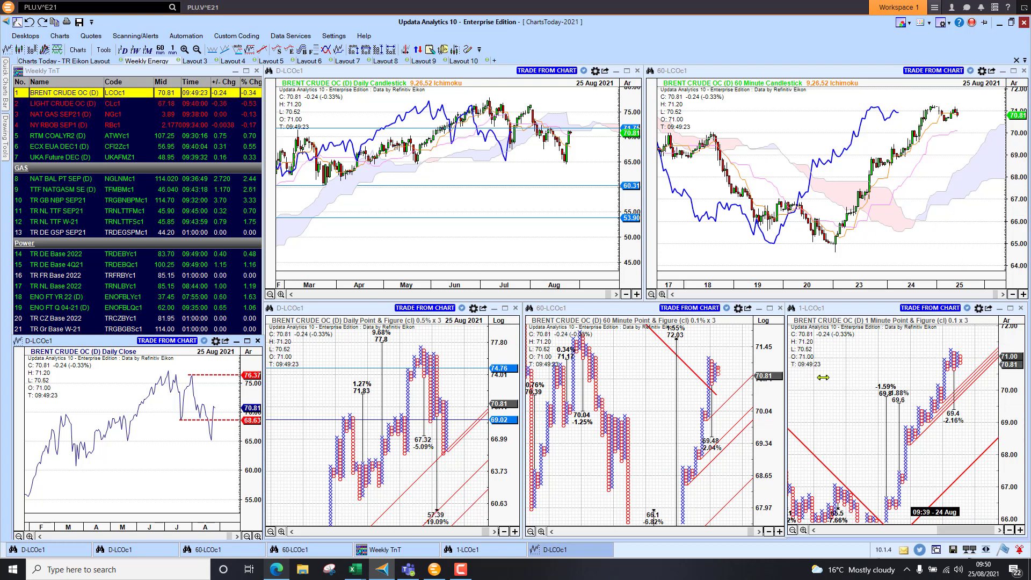
click(72, 104)
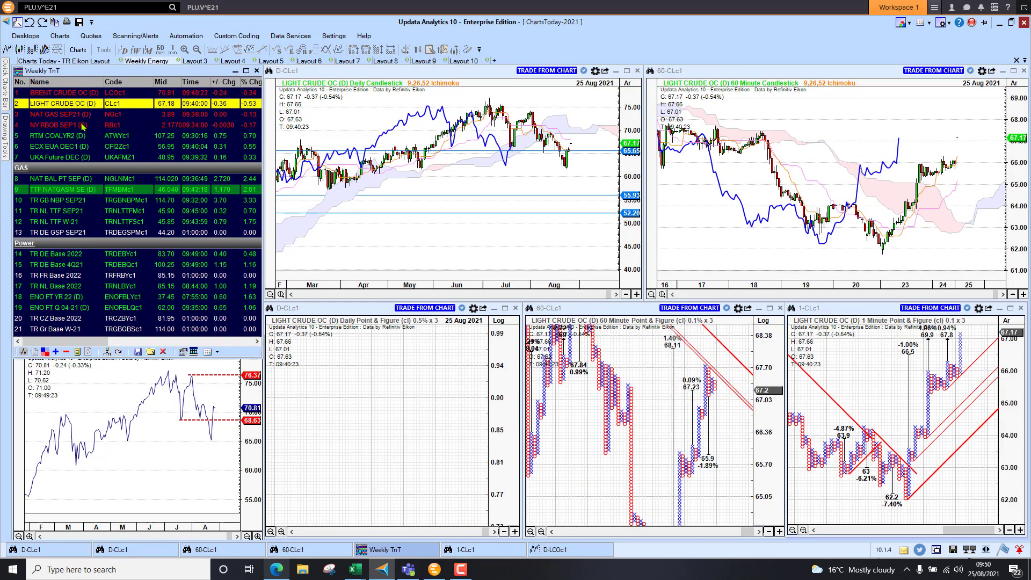
click(72, 136)
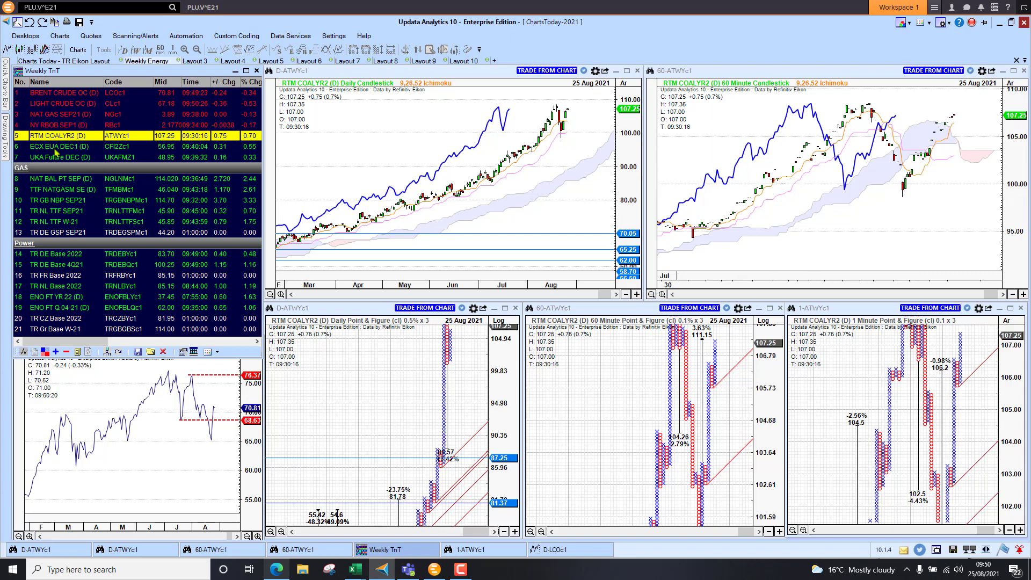
click(57, 150)
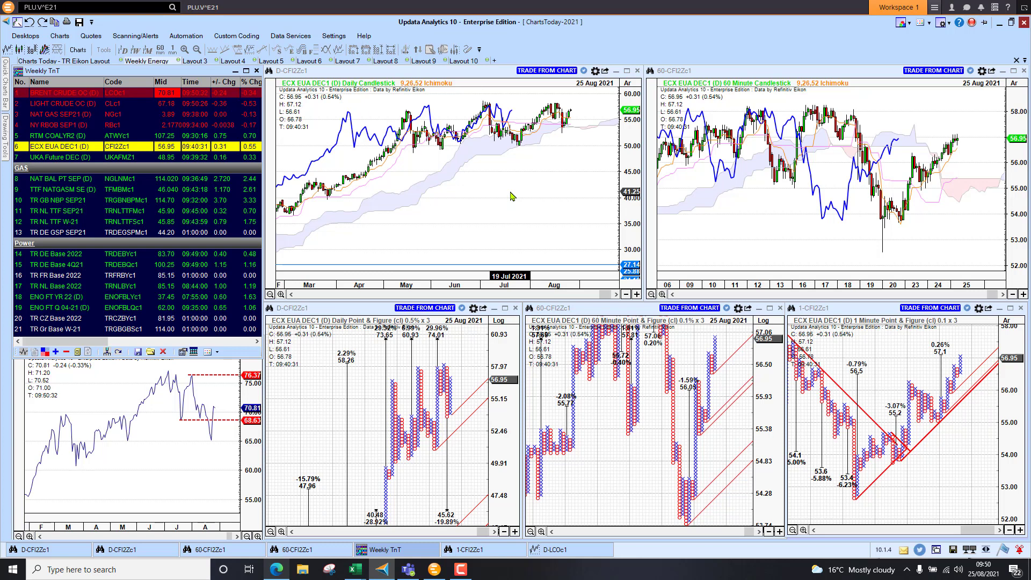
click(331, 110)
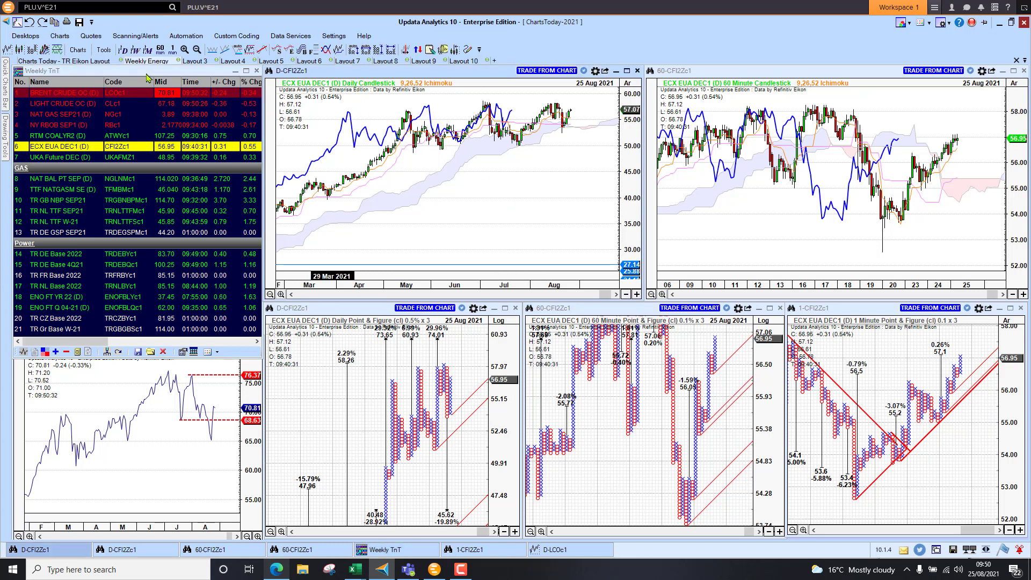
- Draw a range from 57.70 down to 49.83 on the ECX EUA daily chart, then load UKA Future DEC
click(406, 104)
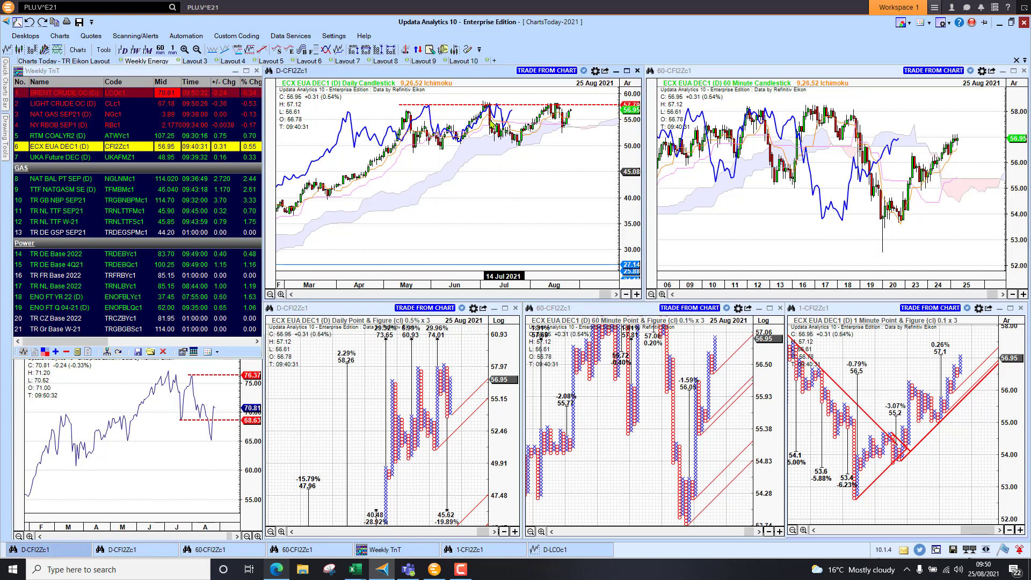
click(529, 145)
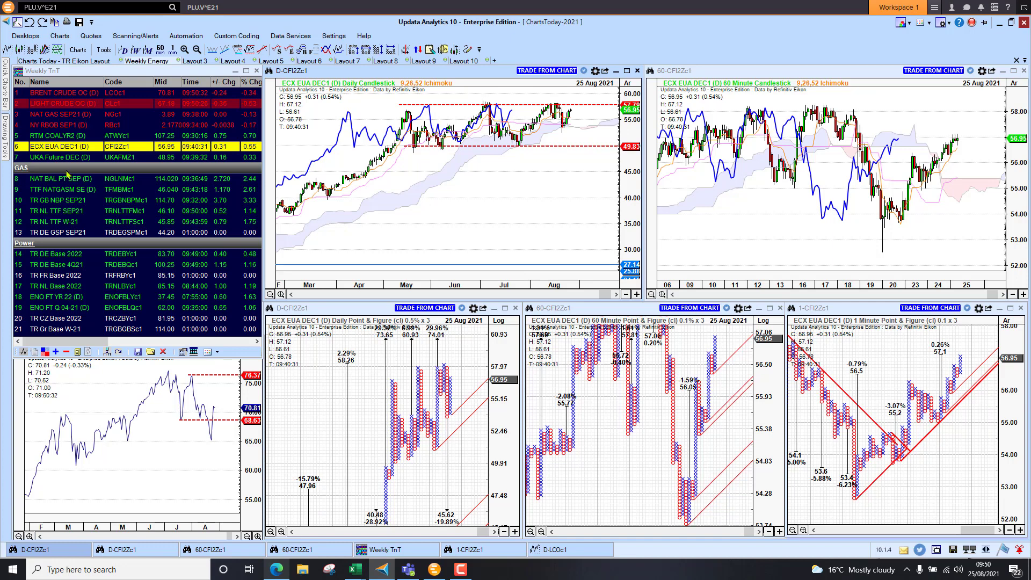
click(59, 157)
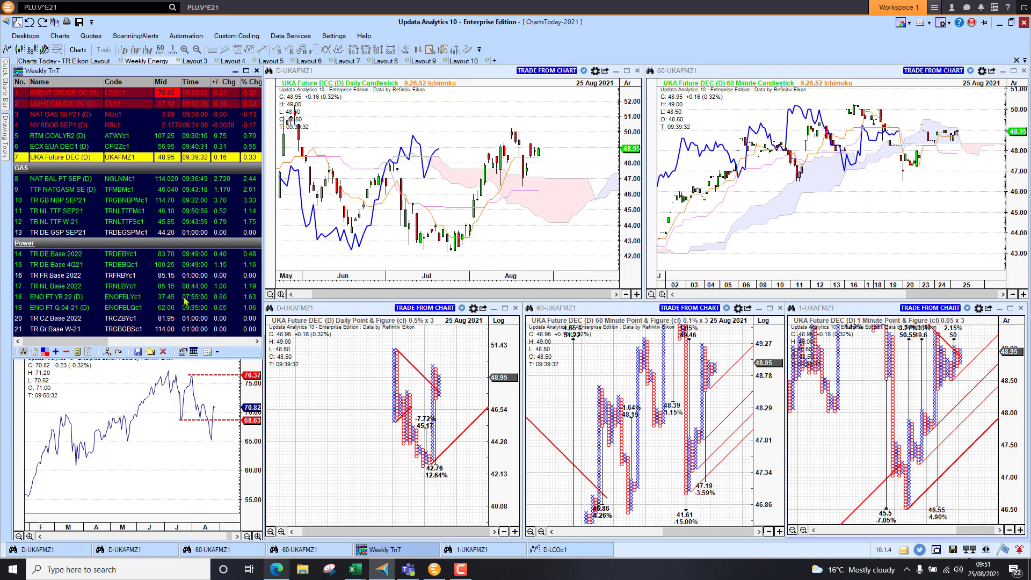
- Step the linked charts through NAT BAL PT SEP and TTF NATGASM SE to TR DE Base 2022
click(51, 180)
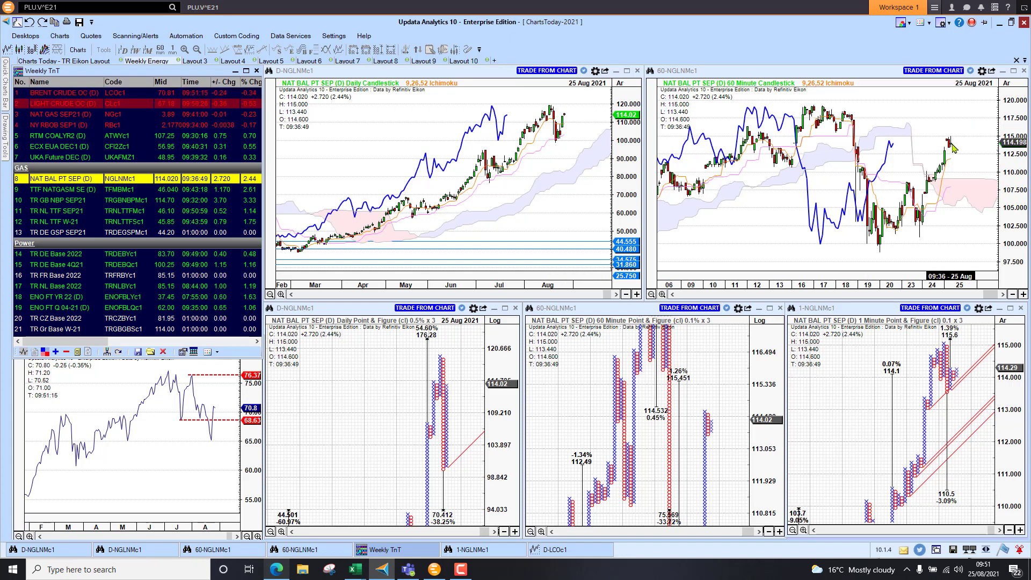
click(76, 190)
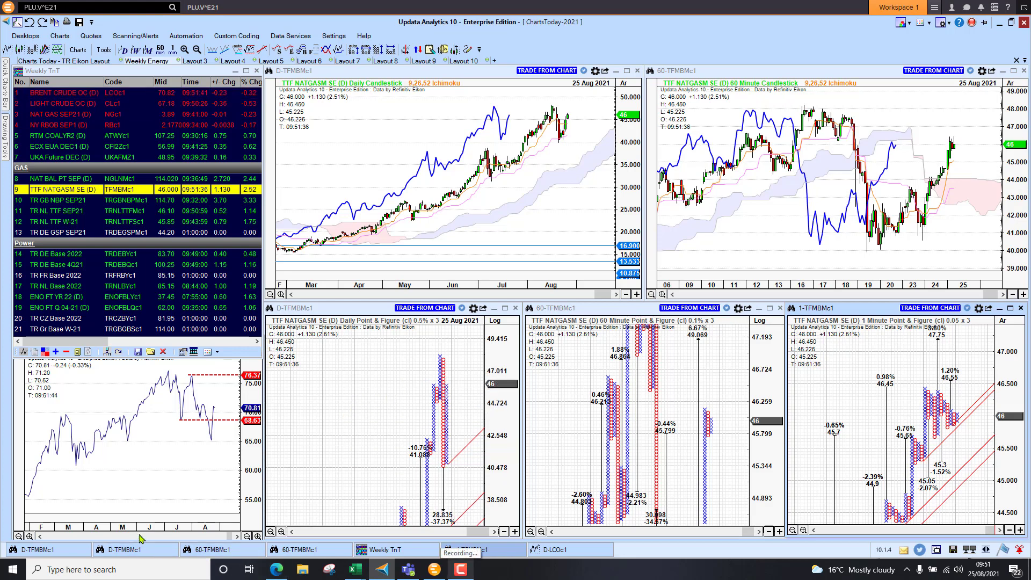
click(60, 259)
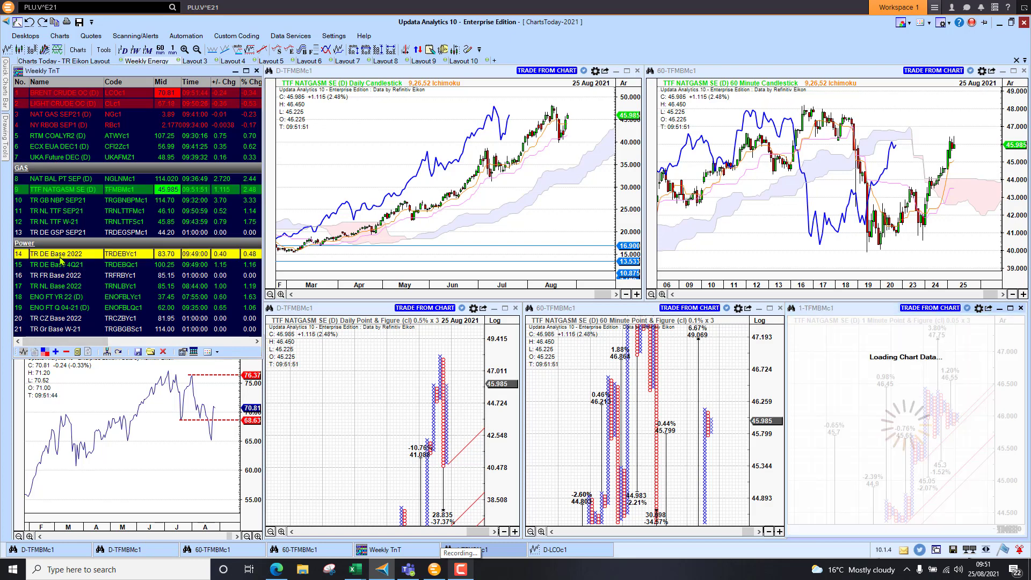